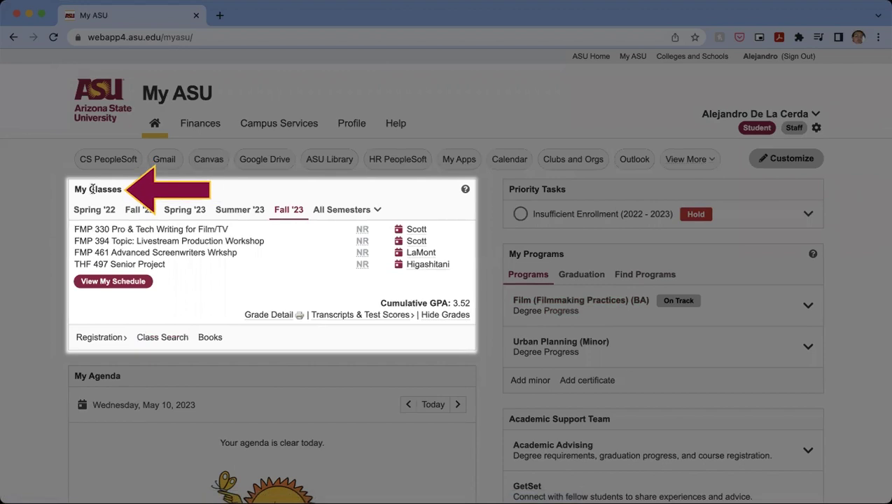
Go to Class Search and open the Fall 2023 Advanced Search form.
left_click(164, 339)
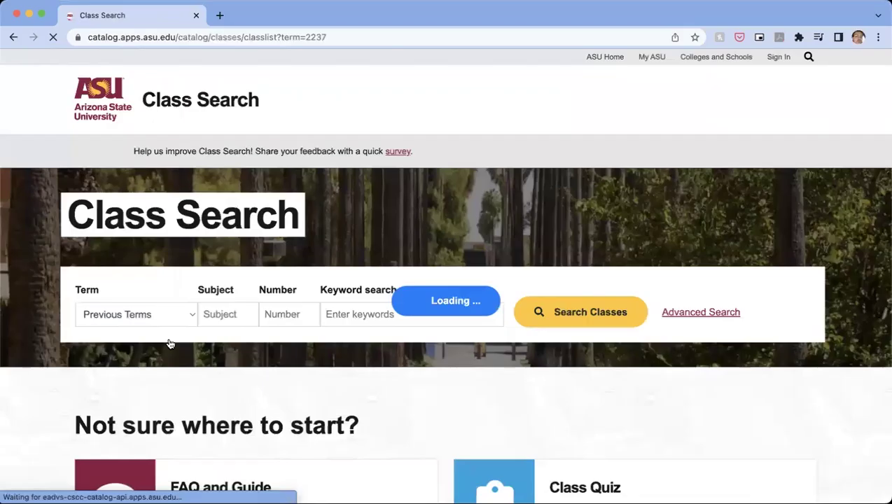
scroll(288, 339, "down", 3)
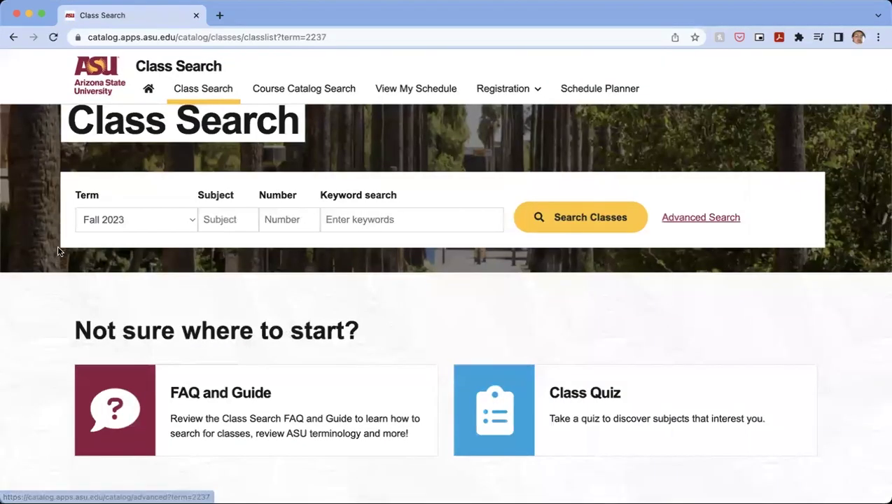
left_click(728, 219)
scroll(730, 223, "up", 3)
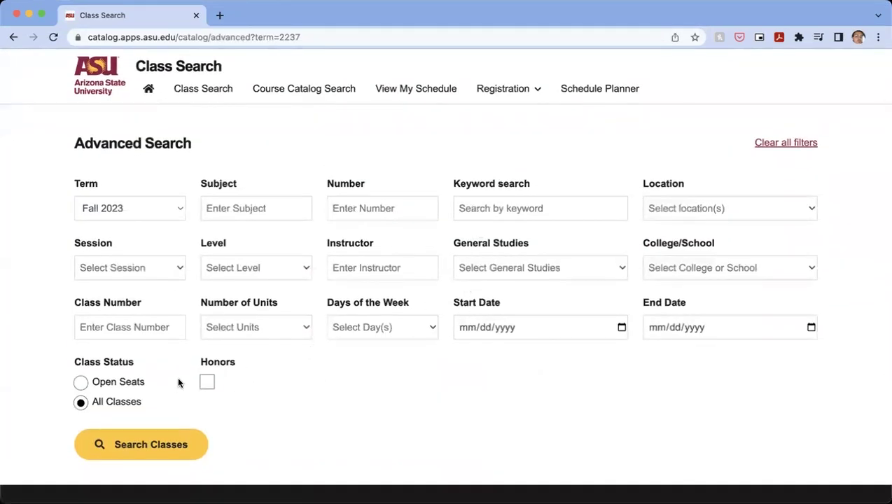
Filter the advanced search to Tempe location, session C, and Open Seats class status.
left_click(671, 215)
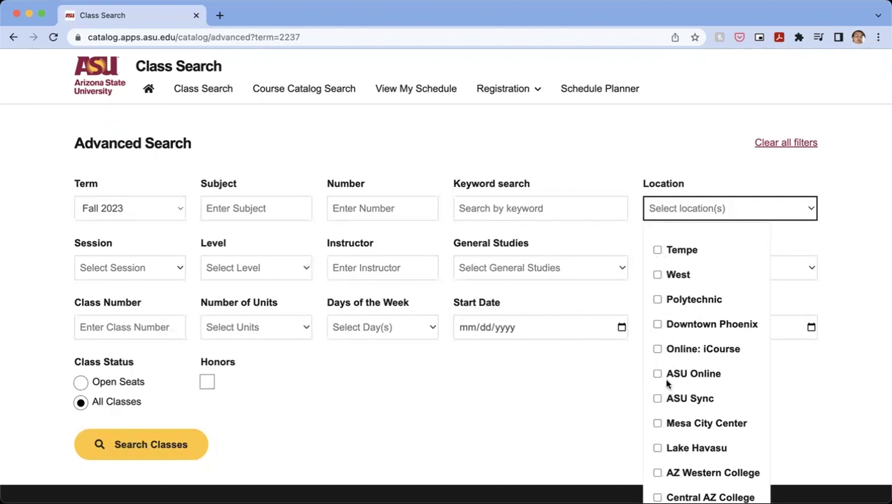
left_click(657, 249)
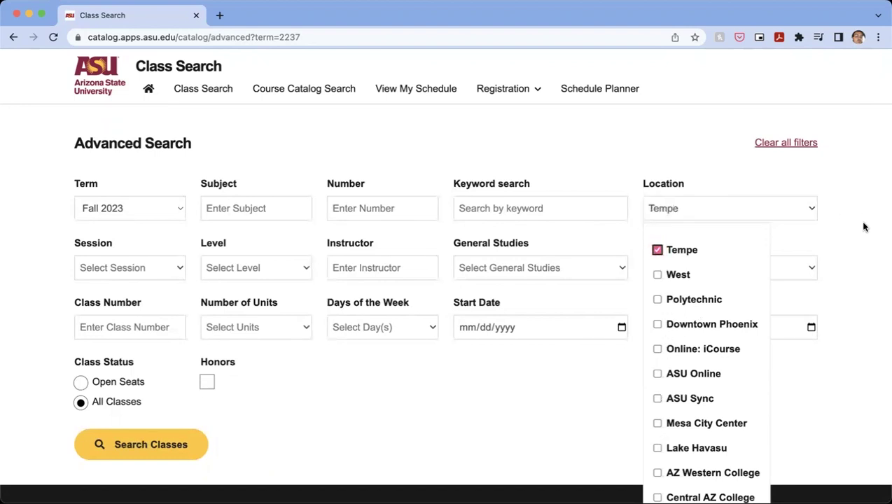
left_click(846, 240)
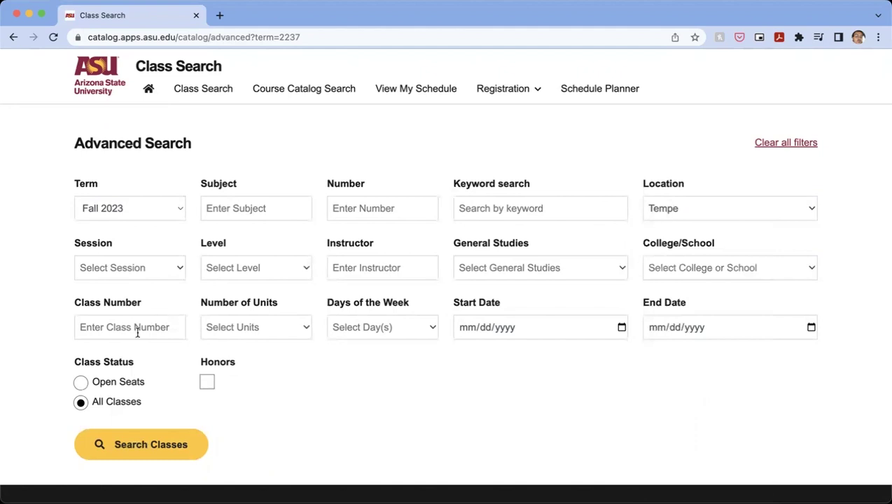
left_click(120, 269)
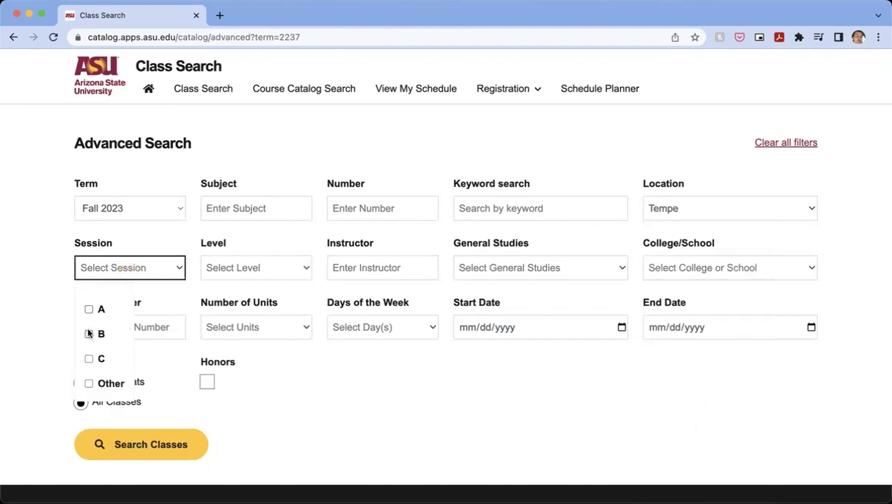
left_click(89, 359)
left_click(413, 446)
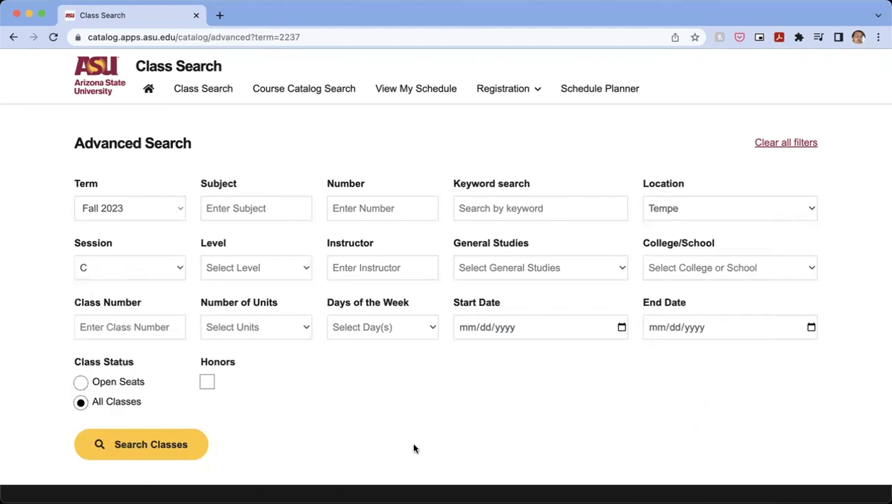
left_click(81, 383)
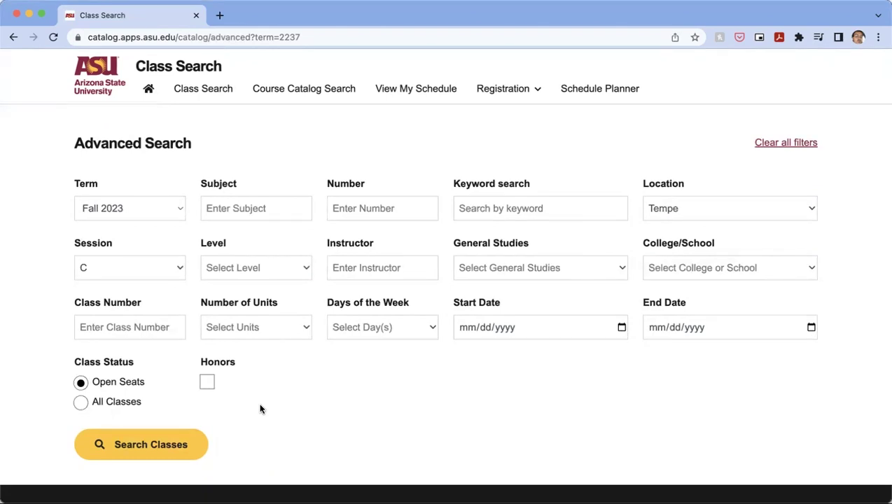
Enter ART as the subject, choosing the 'ART: Art' suggestion.
left_click(243, 213)
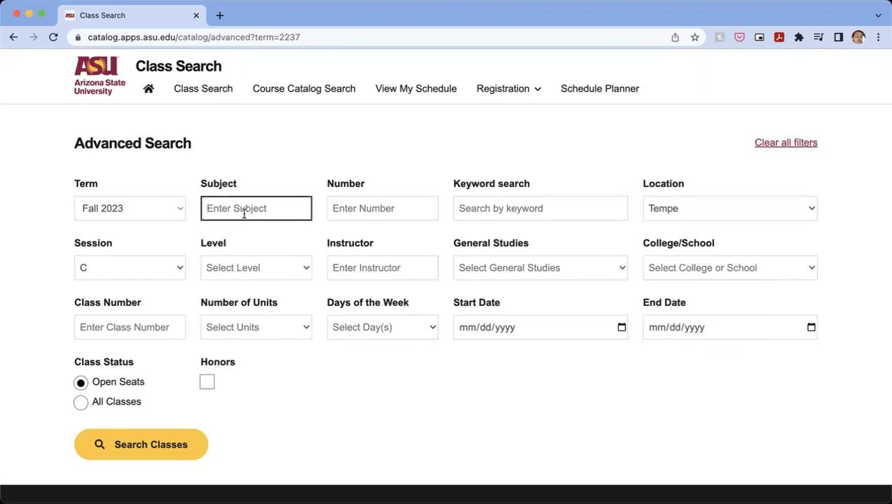
type("S")
key("BackSpace")
type("ART")
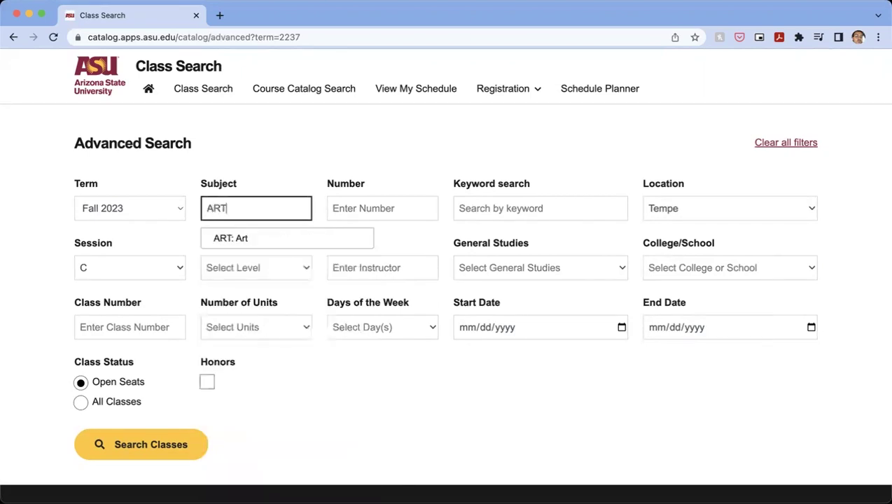
left_click(264, 236)
key("BackSpace")
key("BackSpace")
key("BackSpace")
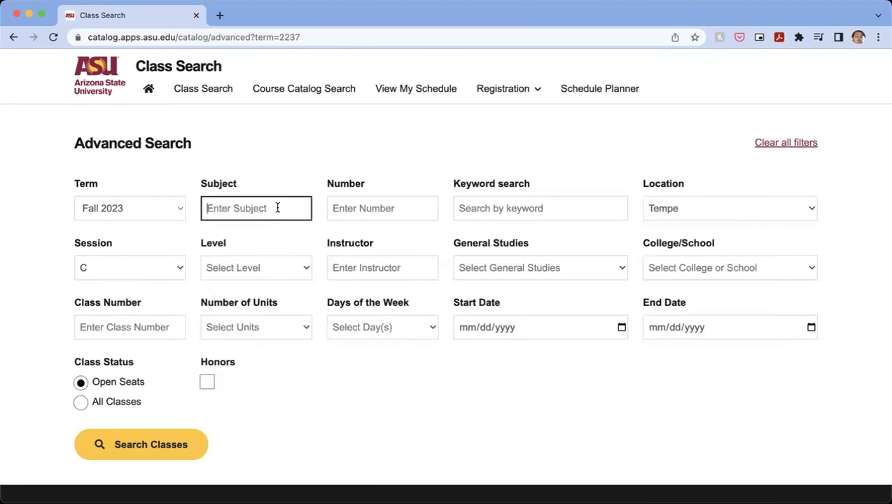
type("ART")
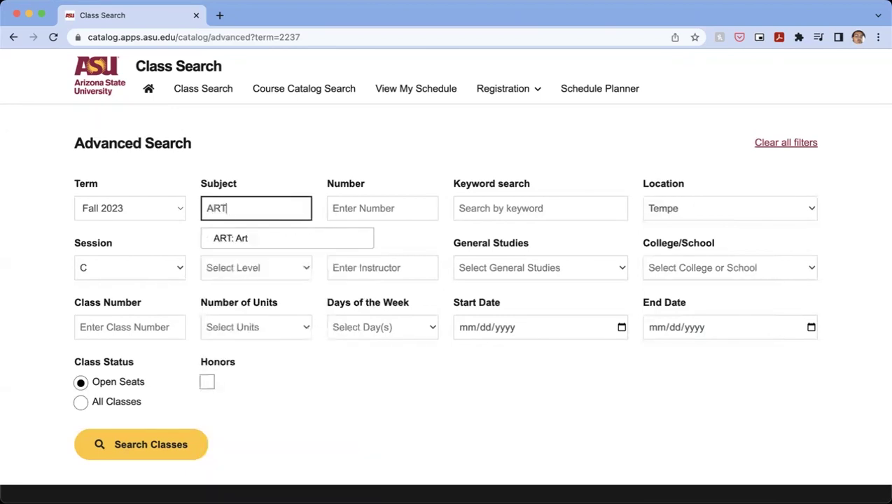
left_click(257, 238)
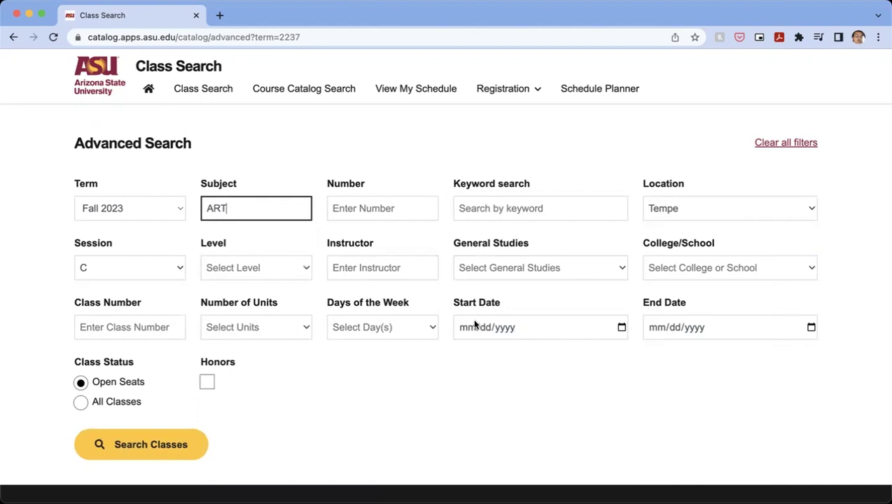
Review the Level and Session options without changes, keeping session C selected.
left_click(242, 273)
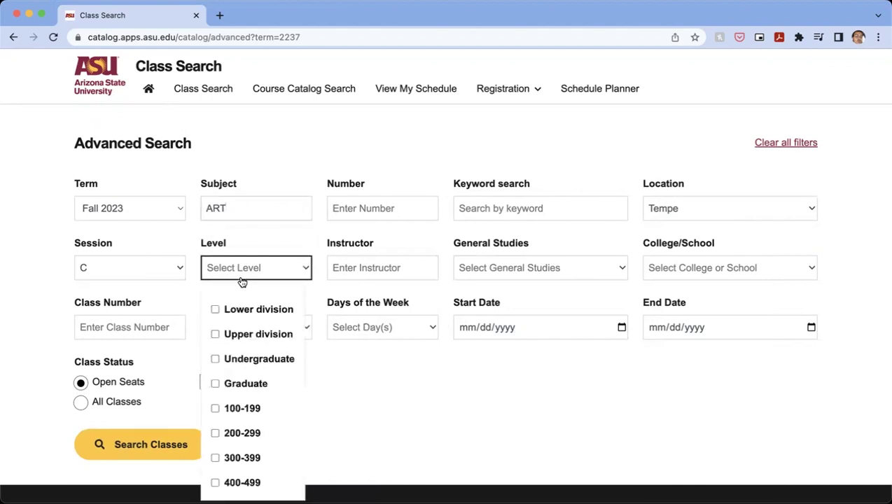
left_click(408, 261)
left_click(519, 208)
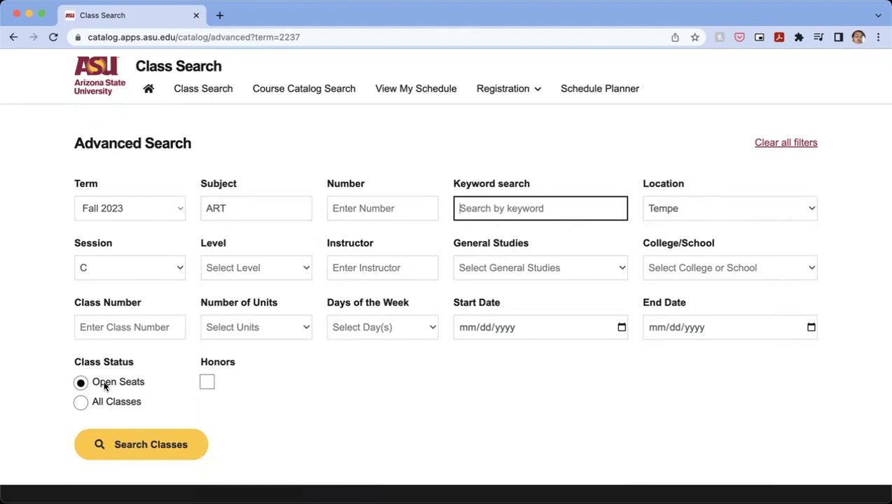
left_click(125, 275)
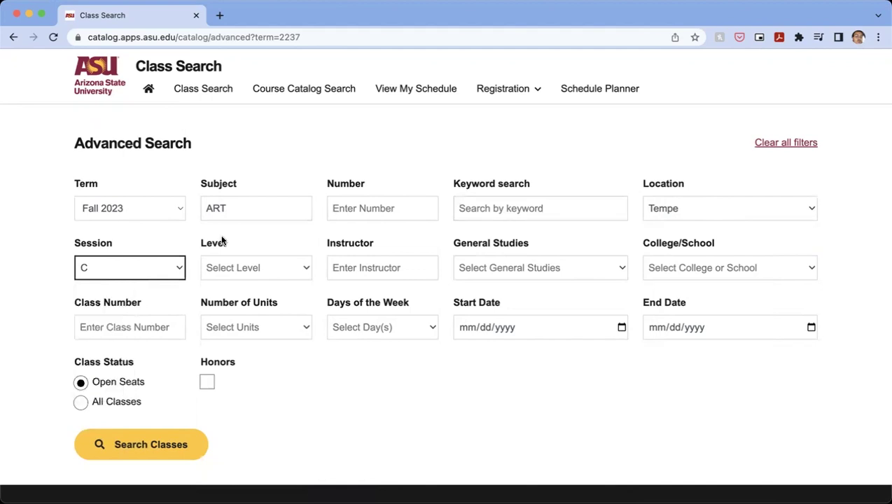
left_click(269, 210)
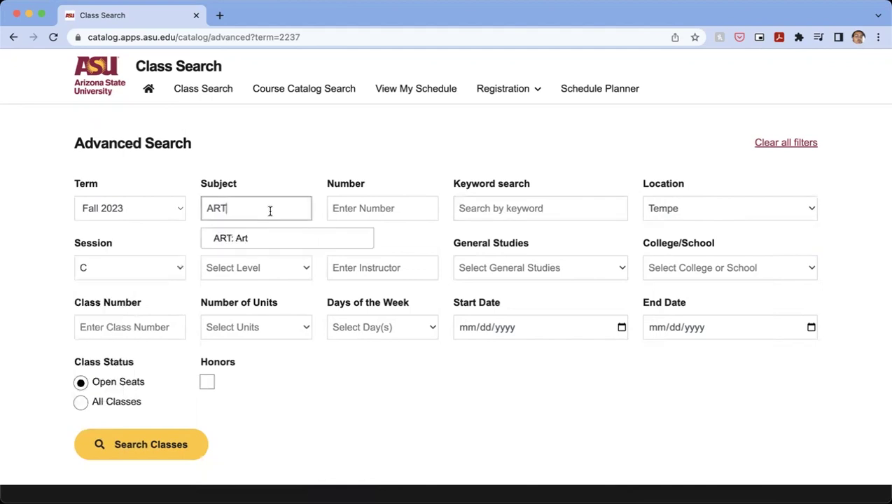
left_click(123, 447)
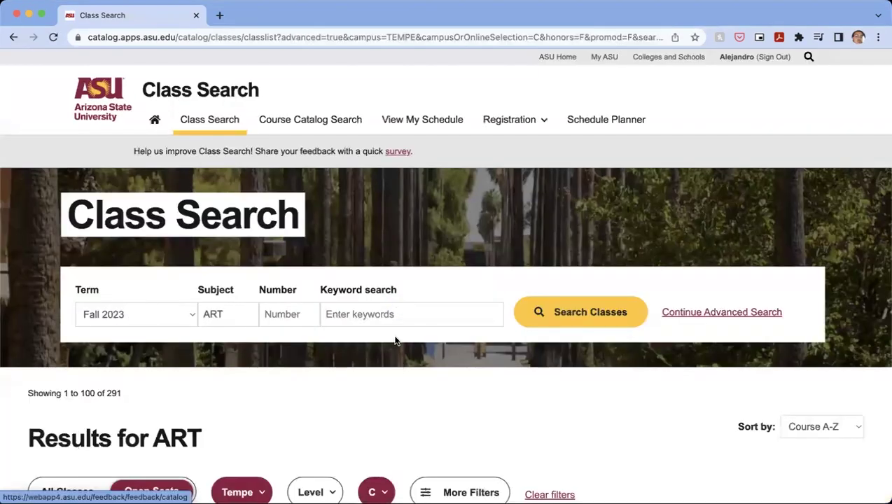
scroll(398, 392, "down", 3)
scroll(398, 392, "down", 2)
scroll(398, 392, "up", 2)
scroll(396, 388, "up", 1)
scroll(397, 388, "down", 3)
scroll(384, 424, "up", 1)
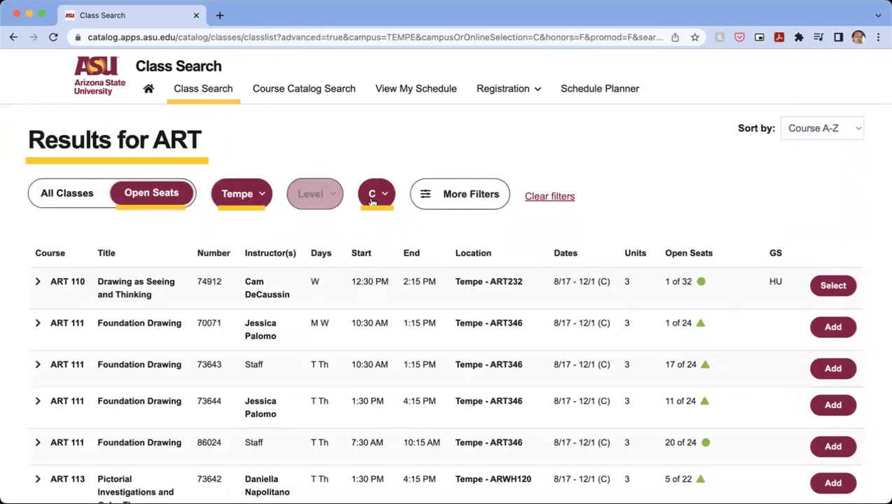
scroll(378, 201, "down", 1)
scroll(370, 292, "down", 1)
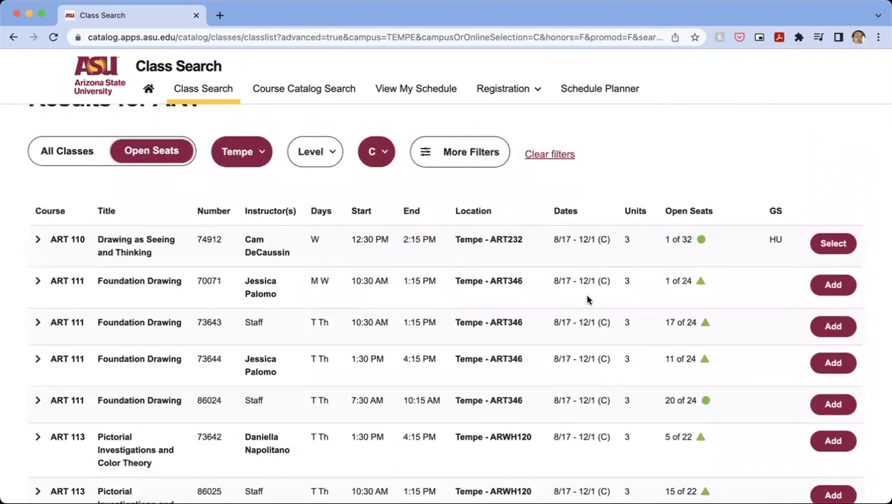
scroll(588, 320, "down", 15)
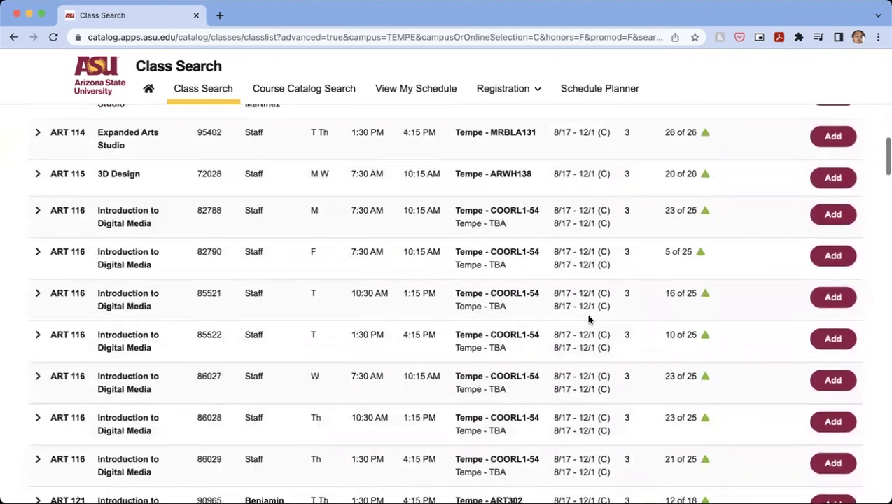
scroll(588, 320, "down", 20)
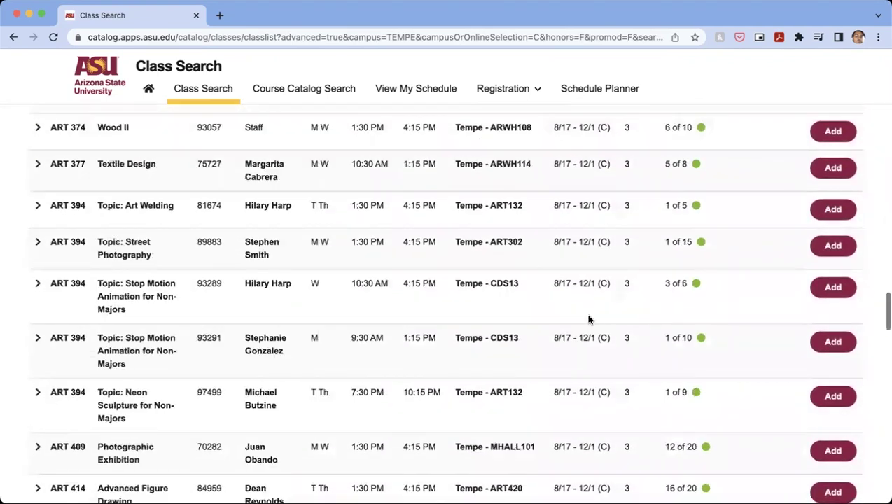
scroll(588, 320, "up", 20)
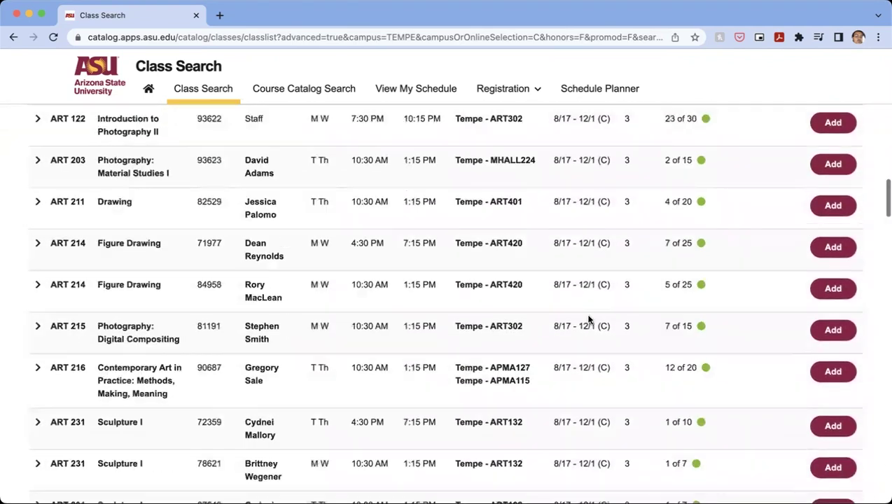
scroll(345, 341, "up", 5)
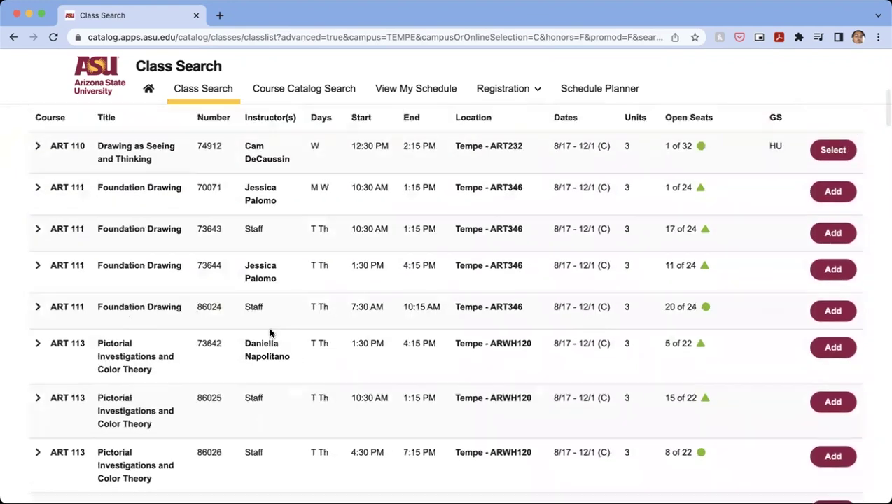
scroll(77, 318, "up", 3)
left_click(73, 321)
scroll(69, 312, "down", 3)
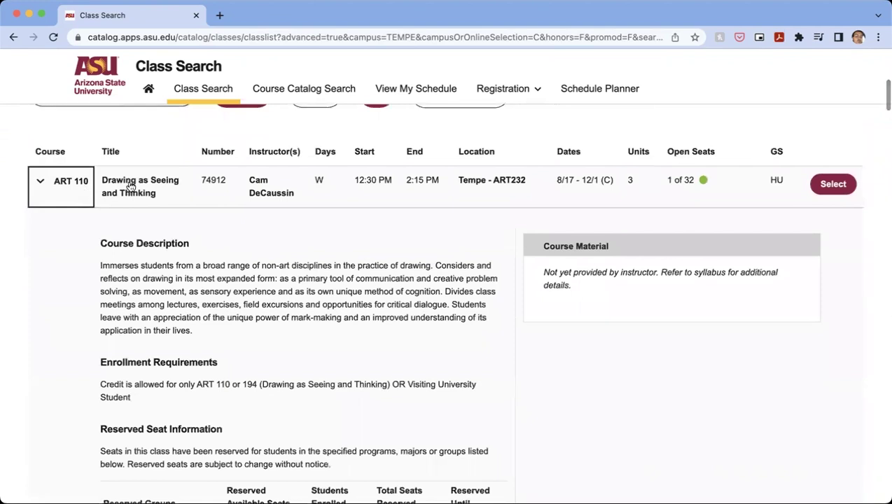
scroll(213, 363, "down", 1)
scroll(210, 420, "down", 5)
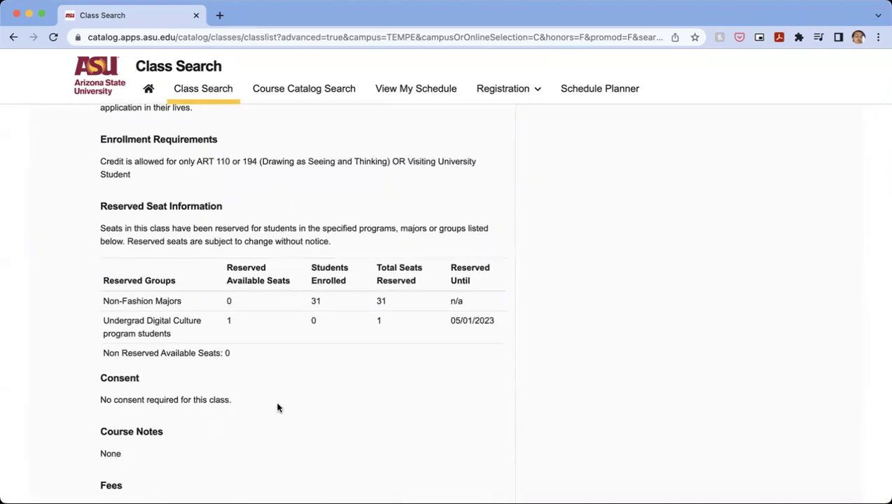
scroll(276, 406, "up", 3)
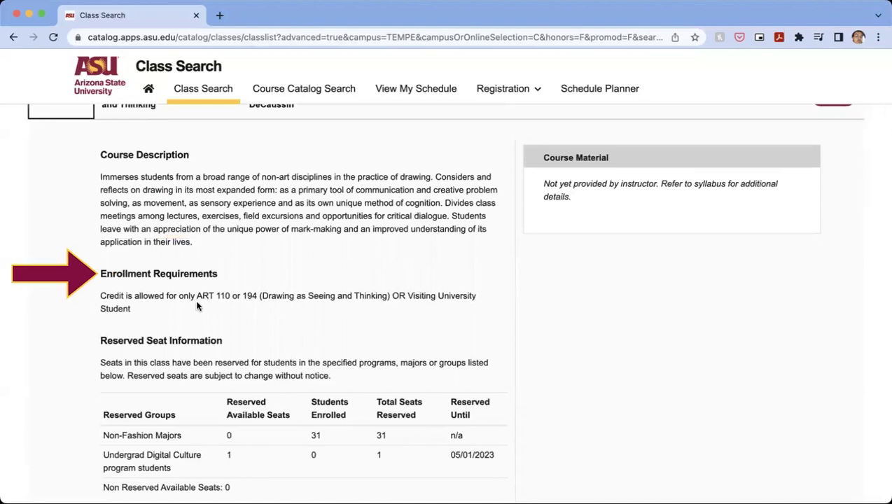
scroll(200, 308, "up", 1)
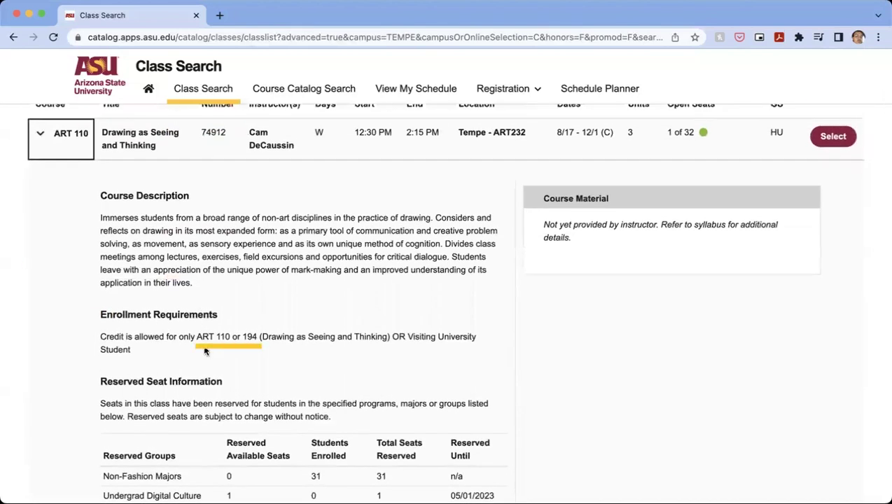
left_click_drag(196, 337, 240, 338)
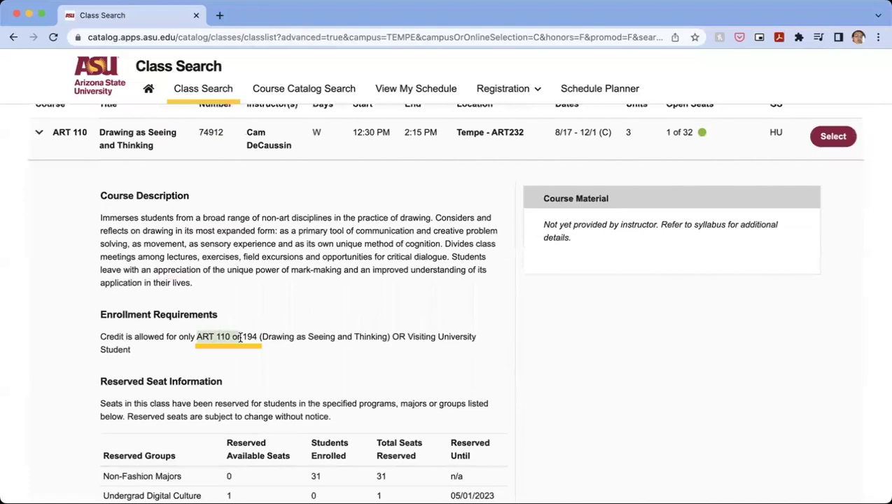
left_click(67, 143)
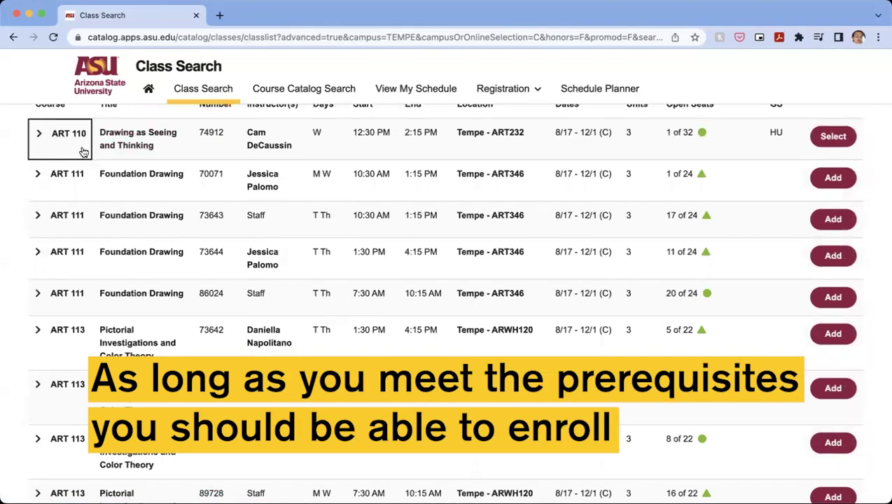
Find ART 113 class 86026 in the results and expand its course description.
left_click(833, 136)
scroll(845, 139, "up", 1)
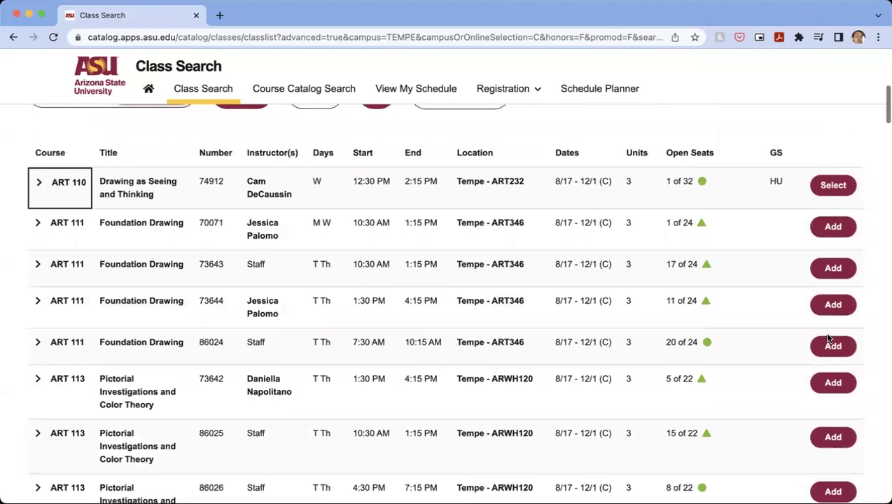
scroll(838, 200, "down", 1)
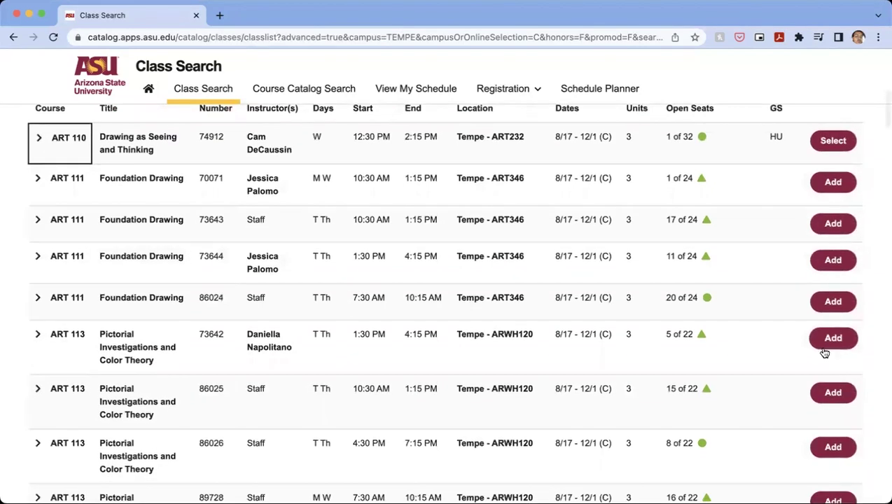
scroll(788, 248, "down", 1)
scroll(787, 248, "up", 1)
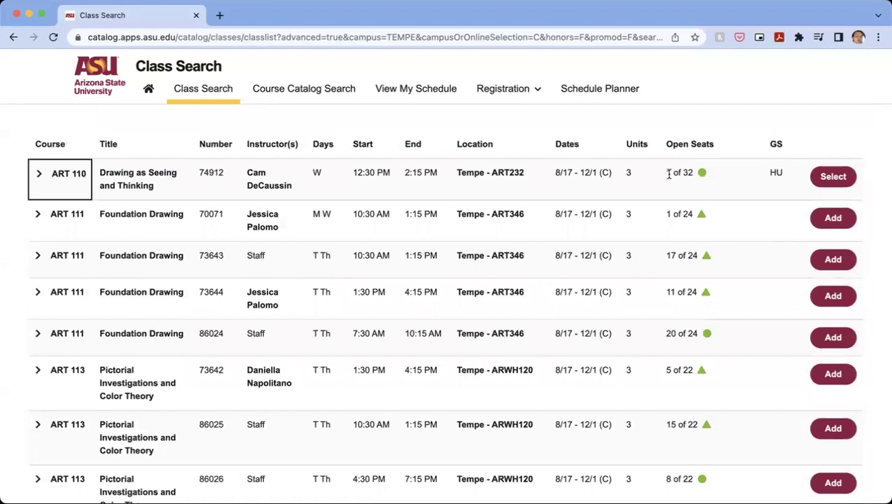
scroll(642, 274, "down", 1)
scroll(651, 353, "down", 1)
scroll(651, 352, "down", 1)
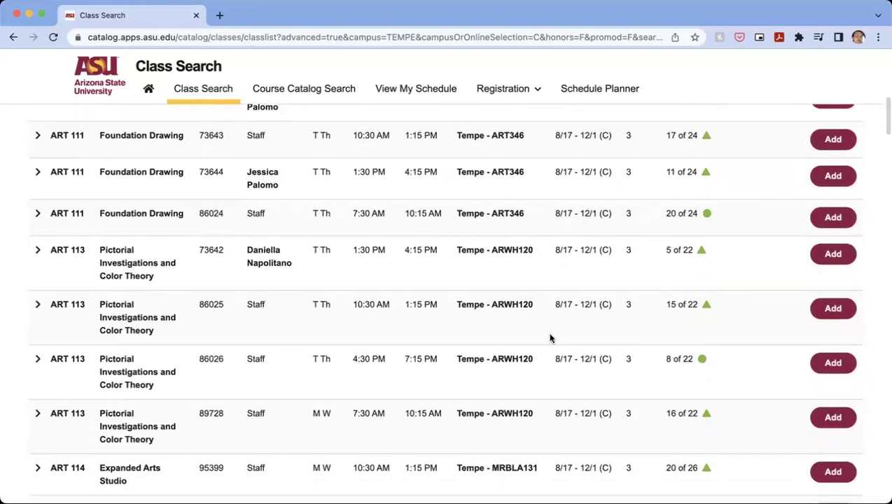
scroll(413, 378, "down", 1)
left_click(80, 343)
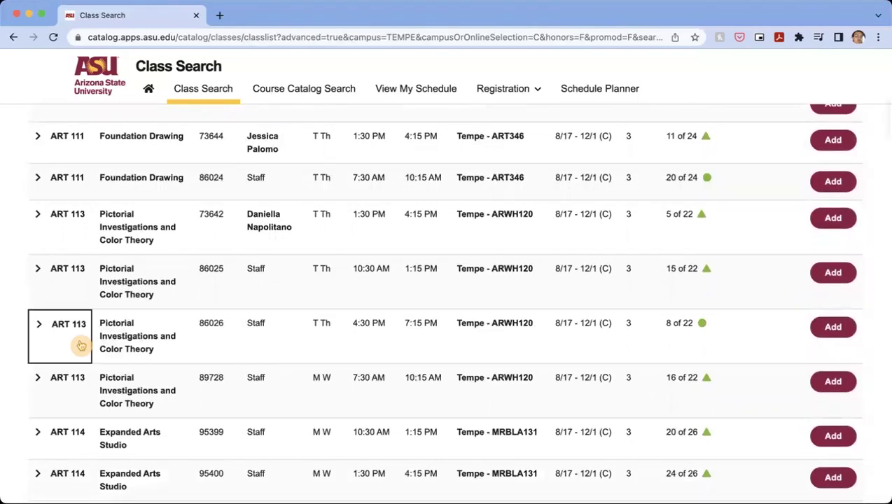
left_click(672, 324)
Add ART 113 class 86026 to the shopping cart from Choose Preferences.
left_click(852, 334)
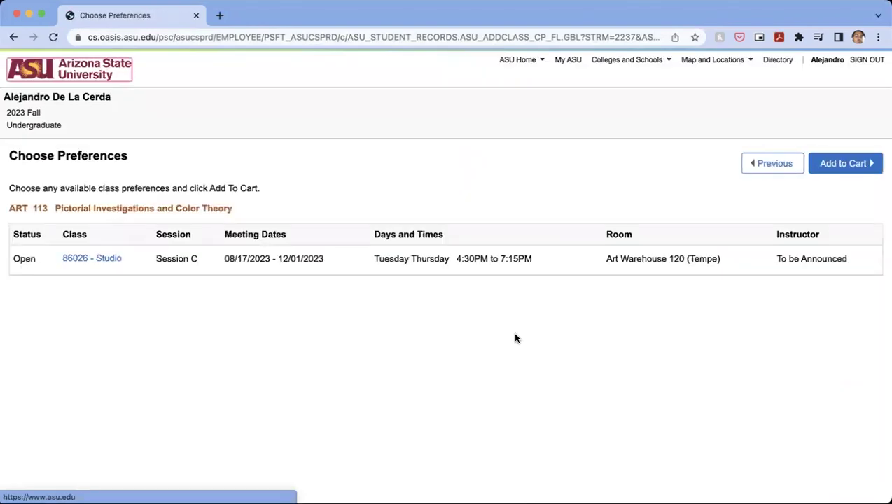
left_click(824, 165)
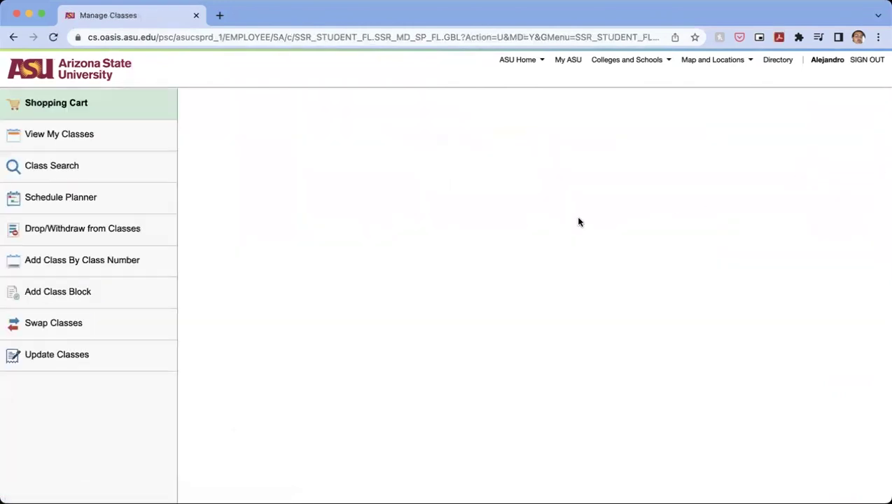
left_click(777, 173)
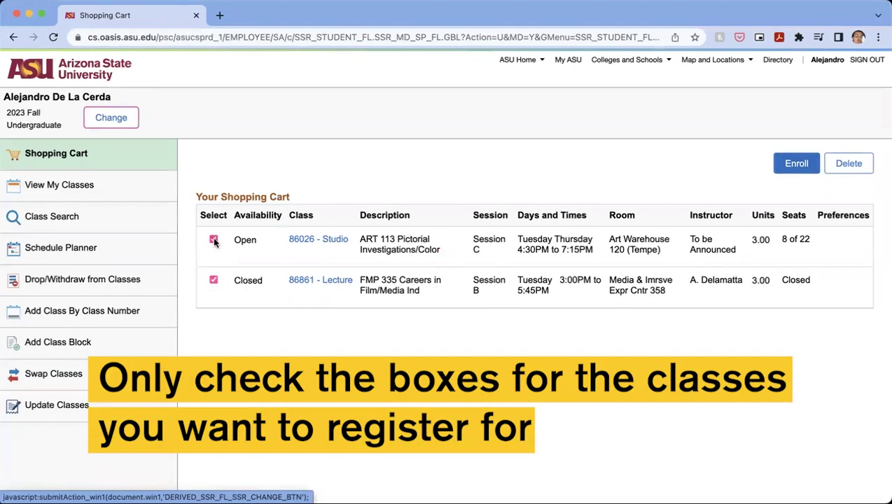
Uncheck the closed FMP 335 lecture 86861 and enroll in ART 113 only.
left_click(214, 280)
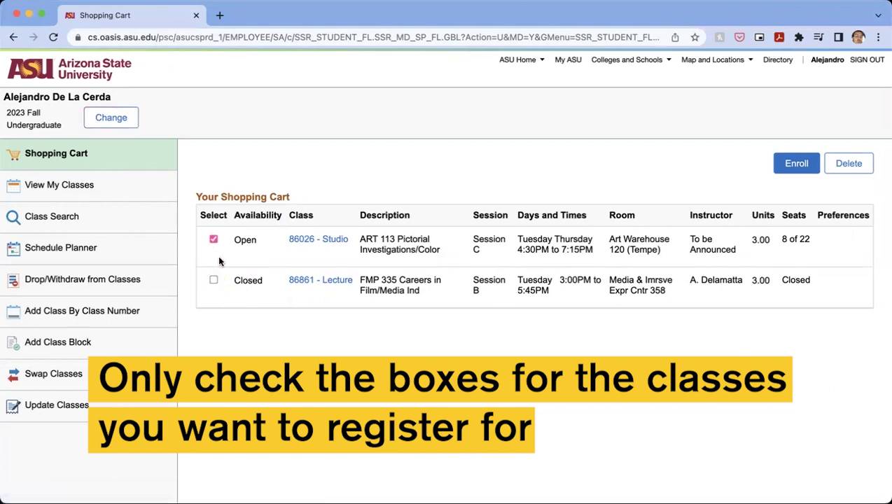
left_click(796, 165)
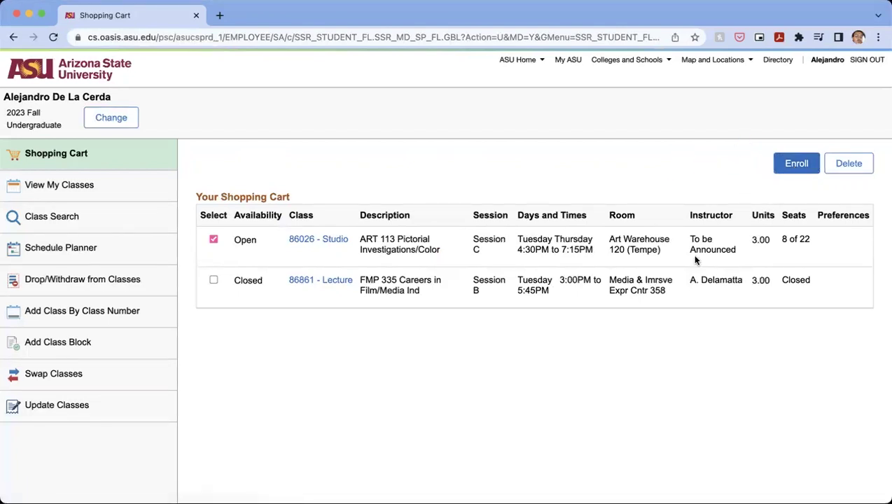